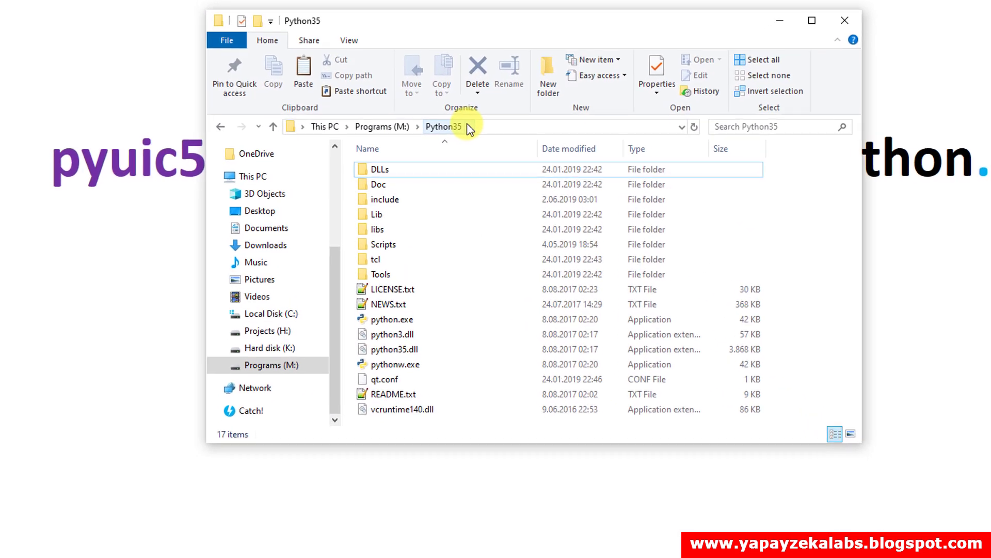
- Locate pyuic5.bat in the Python35\Lib\site-packages\PyQt5 folder, and minimize the folder window
left_click(417, 213)
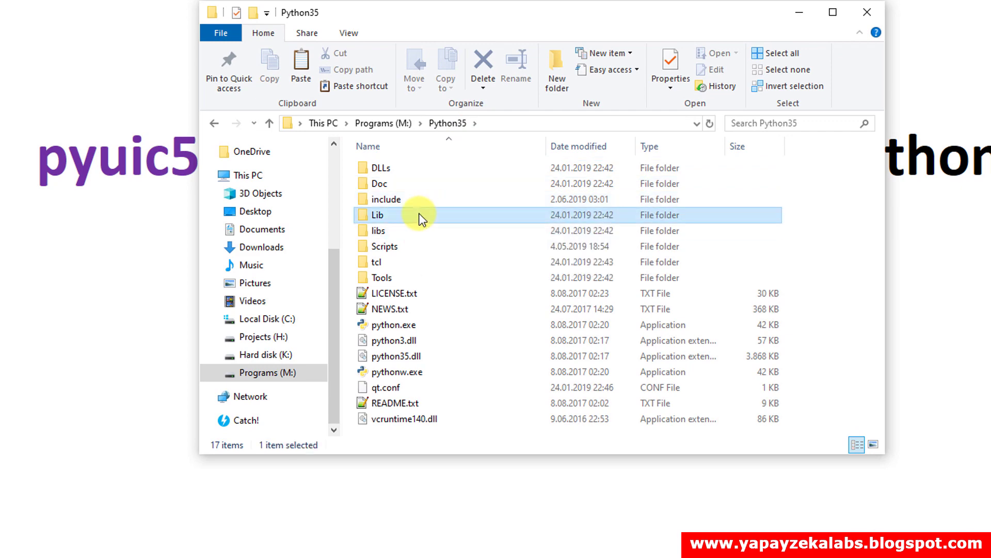
double_click(421, 217)
scroll(428, 228, "down", 10)
double_click(410, 239)
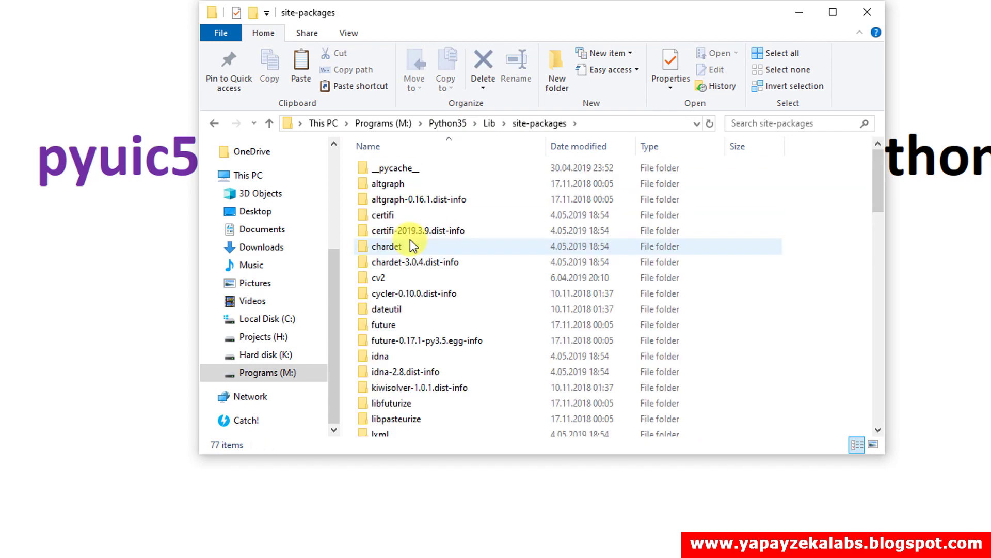
scroll(495, 249, "down", 6)
double_click(412, 421)
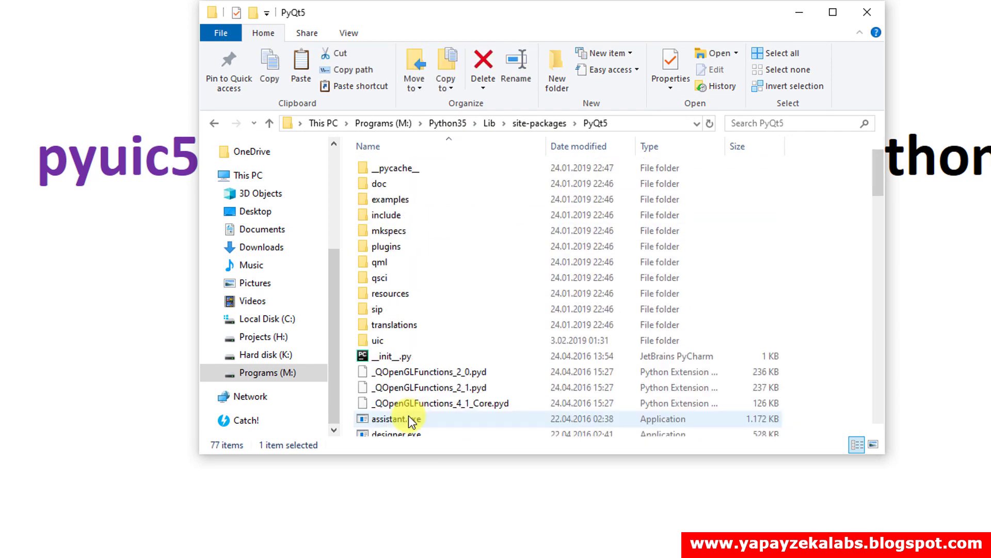
scroll(500, 250, "down", 2)
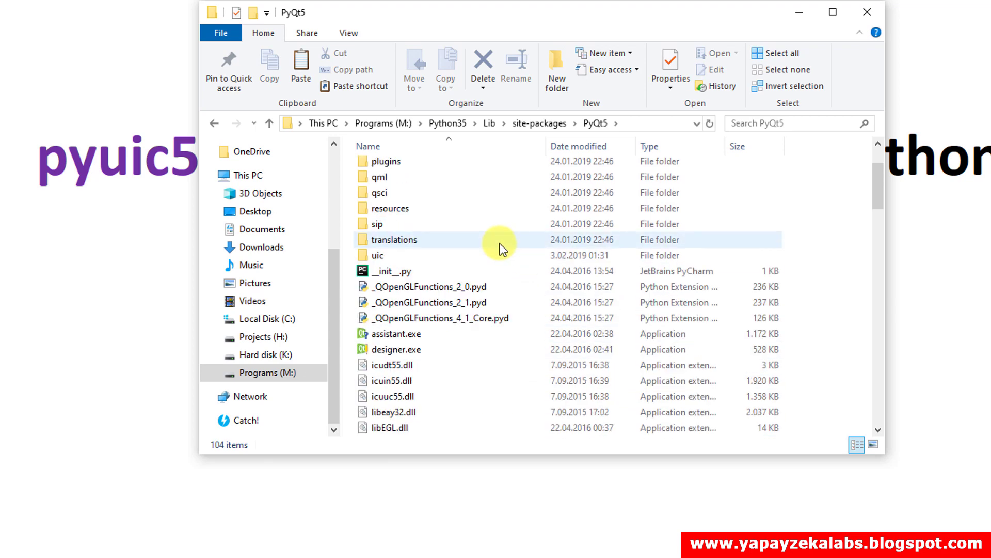
scroll(500, 249, "down", 4)
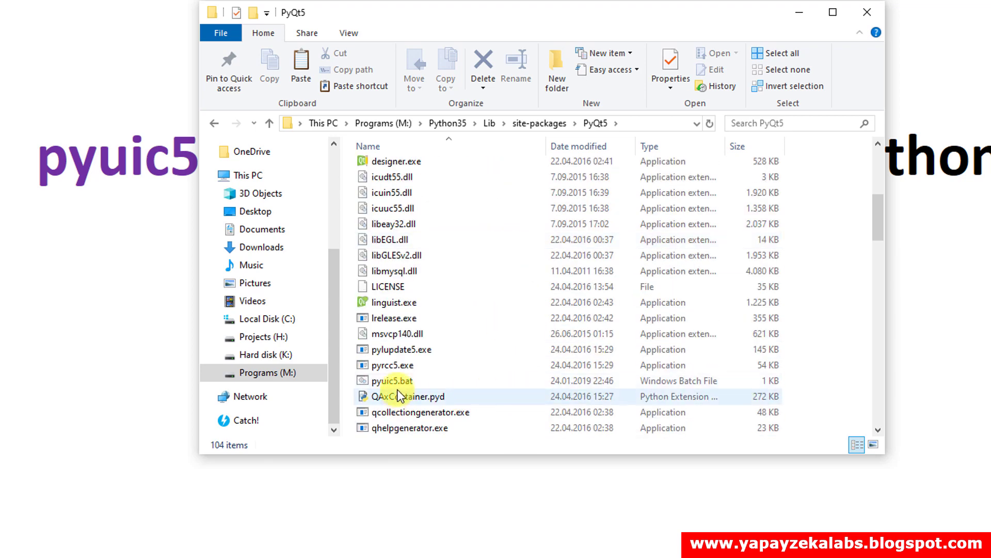
left_click(401, 384)
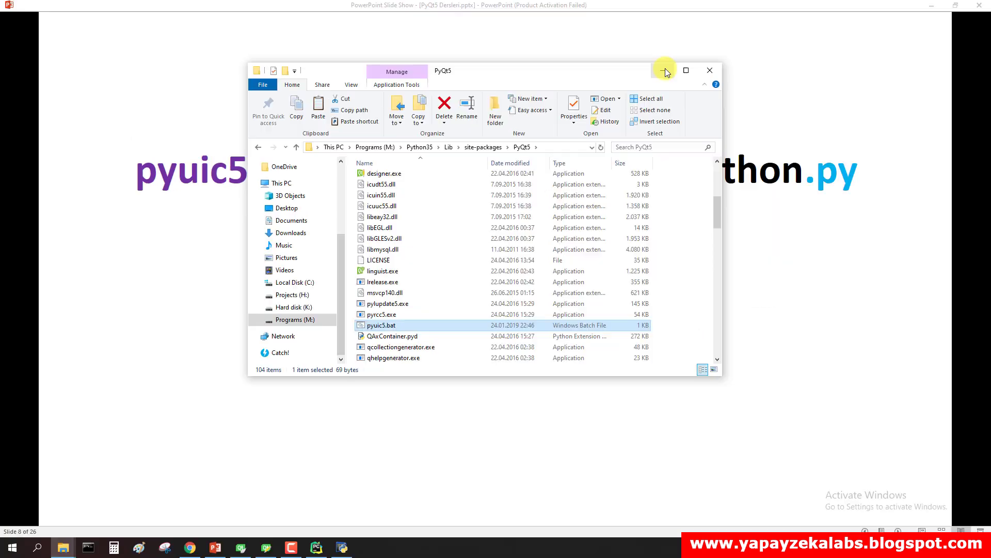
left_click(799, 11)
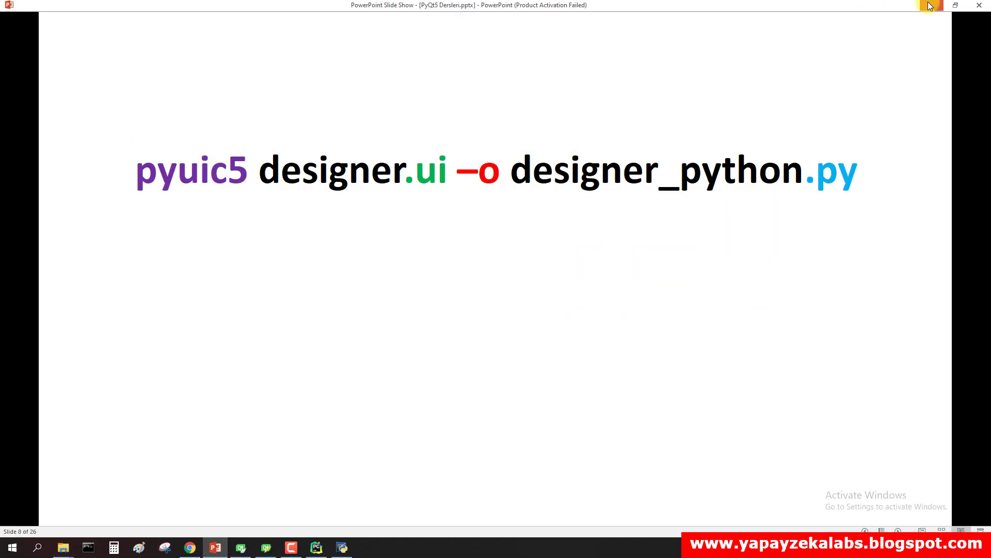
left_click(88, 548)
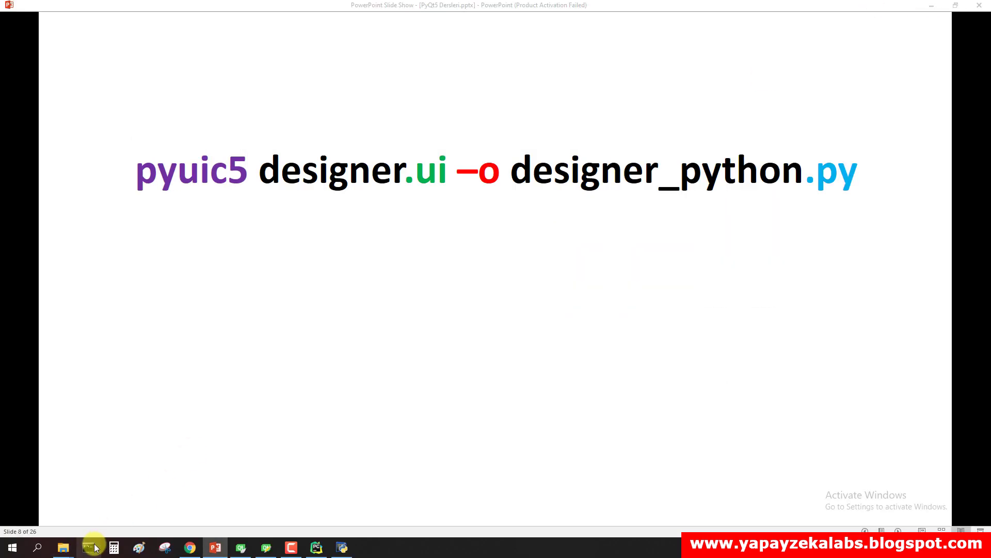
left_click_drag(345, 50, 678, 223)
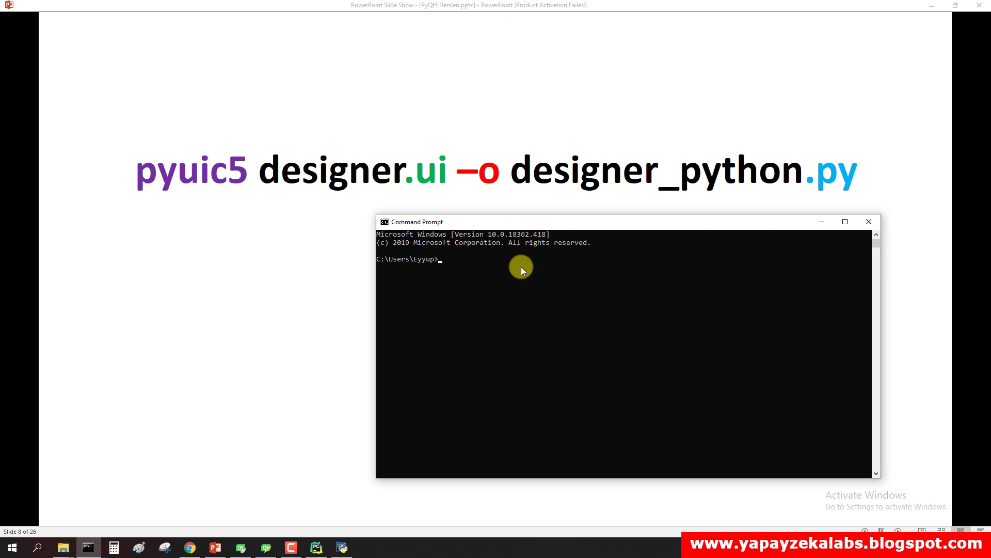
left_click(821, 223)
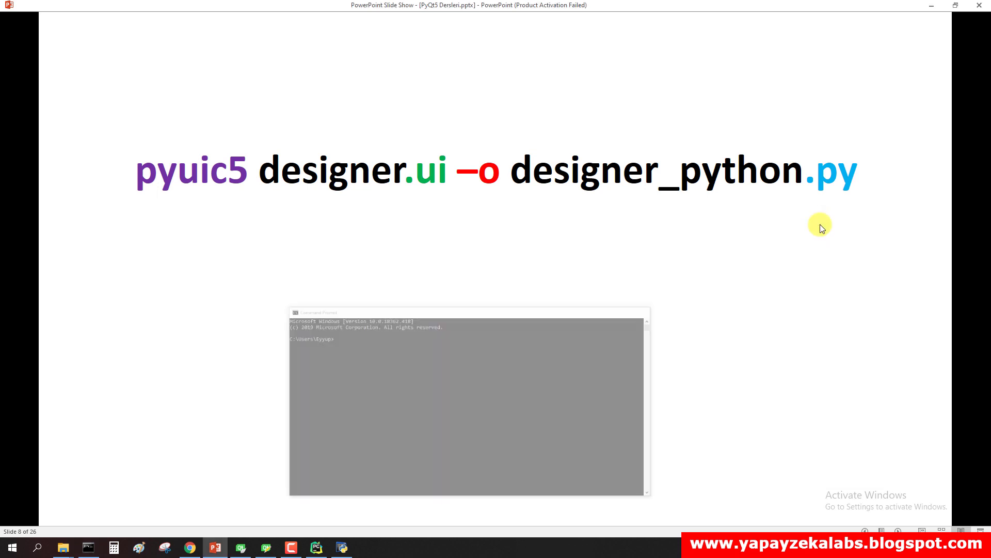
- Minimize the slide show and launch Design2Py Converter from the desktop
left_click(927, 5)
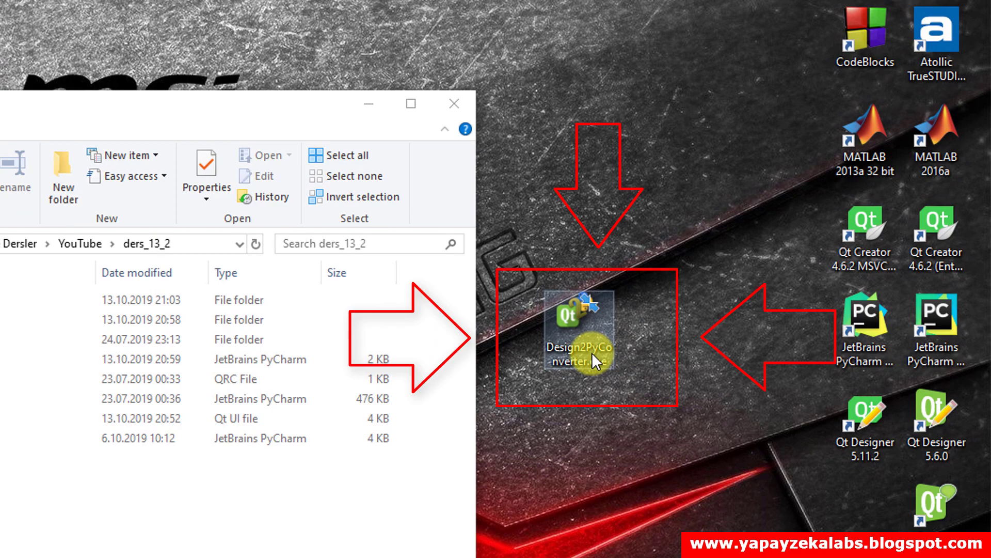
left_click(566, 314)
double_click(566, 314)
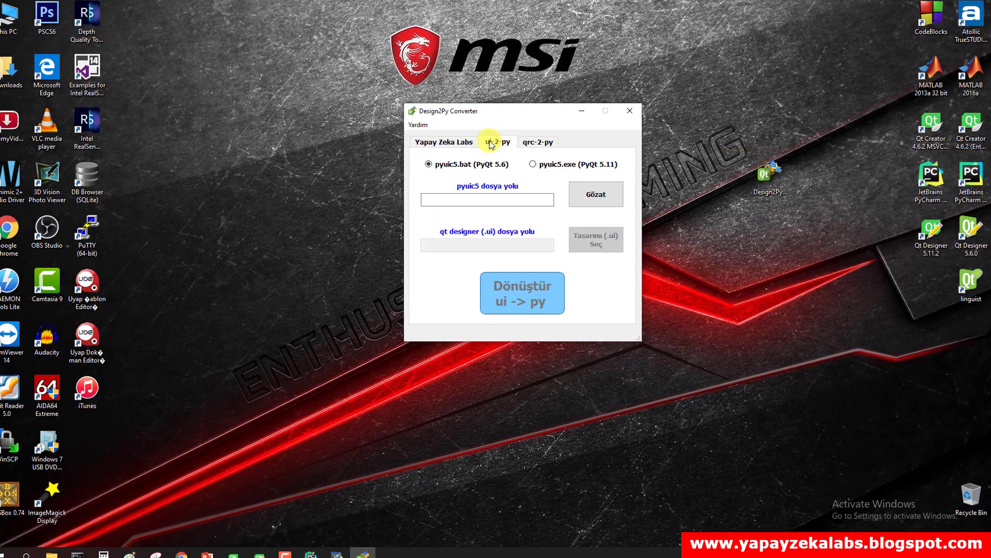
left_click(537, 142)
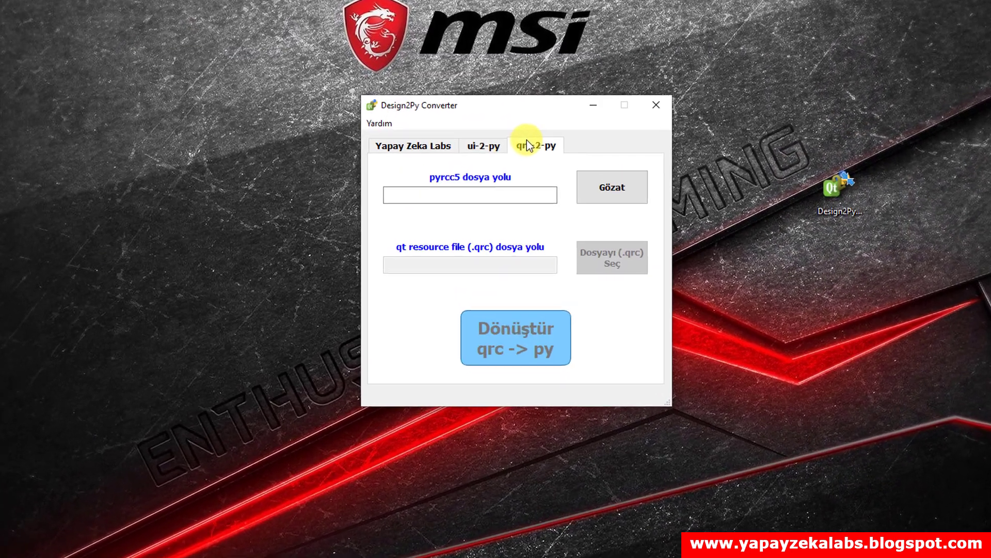
left_click(497, 142)
left_click(537, 143)
left_click(498, 142)
left_click(516, 147)
left_click(481, 147)
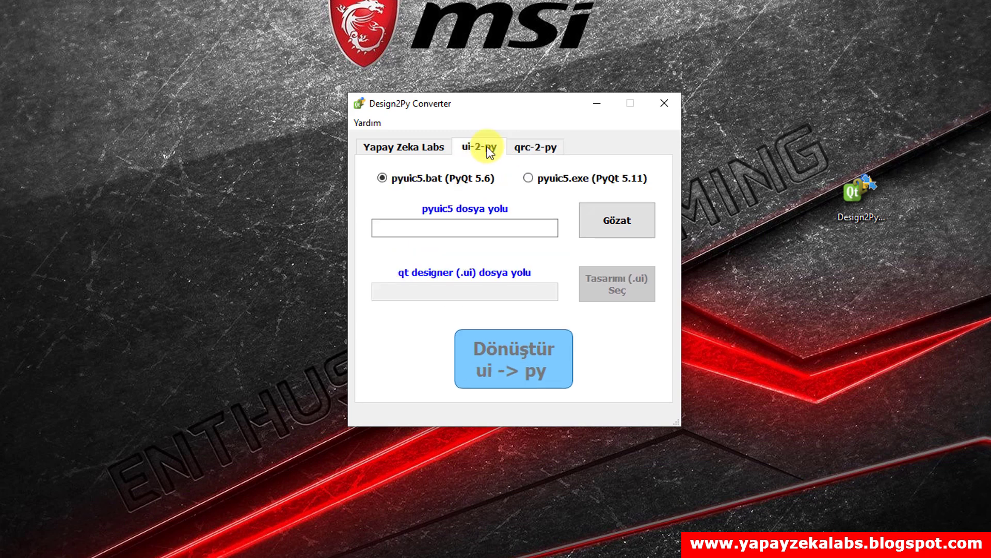
- With the pyuic5.bat (PyQt 5.6) option selected, set the pyuic5 path to pyuic5.bat in M:\Python35\Lib\site-packages\PyQt5
left_click(537, 179)
left_click(463, 185)
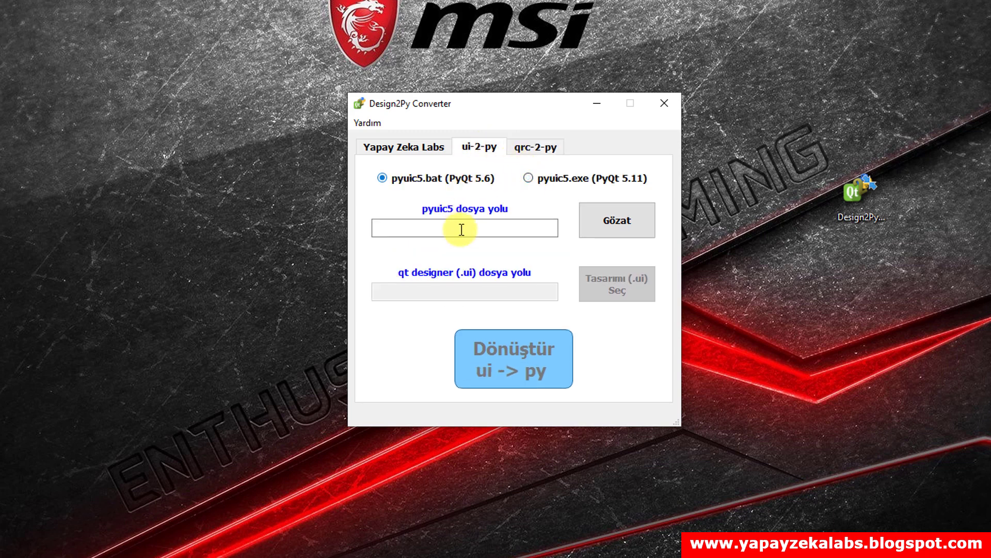
left_click(630, 217)
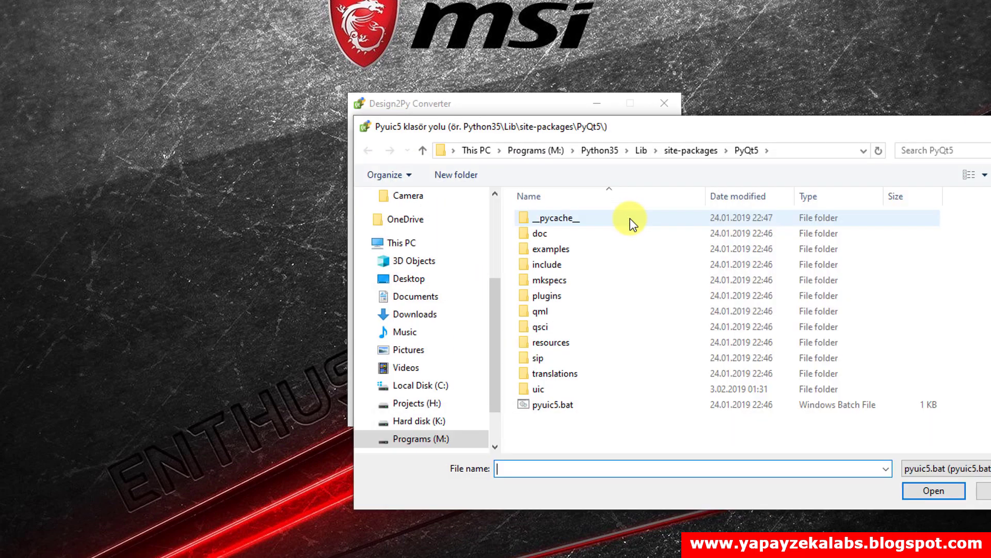
left_click(568, 405)
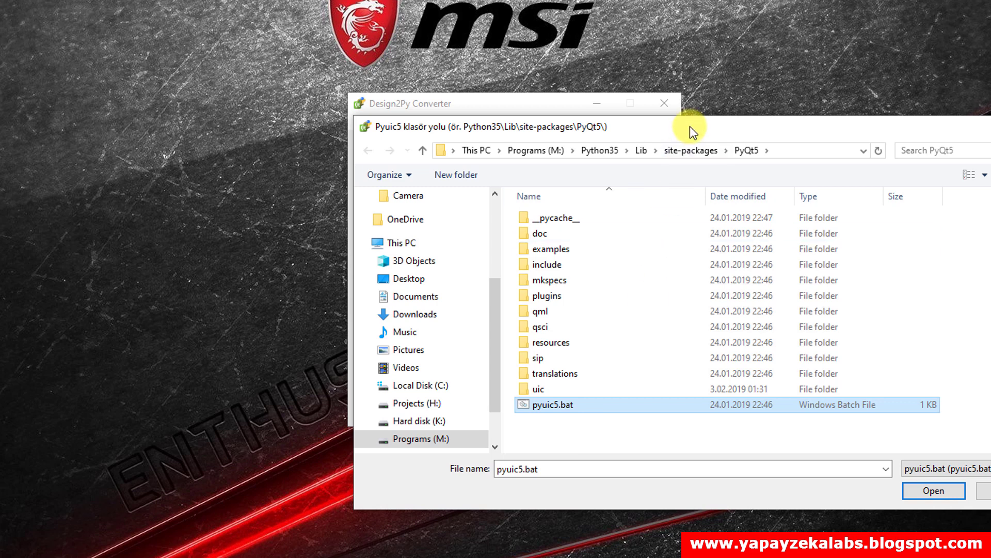
left_click_drag(692, 126, 583, 150)
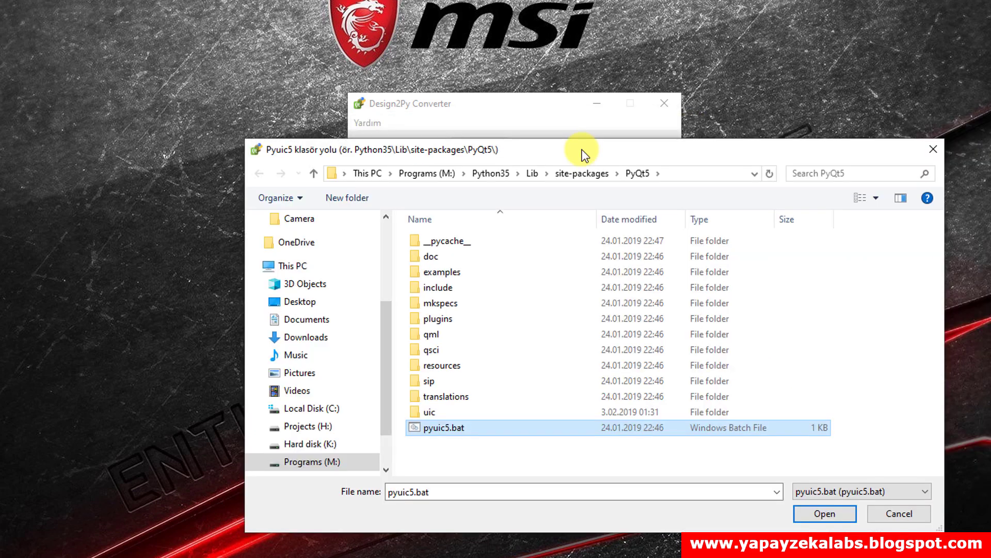
left_click(645, 174)
left_click_drag(520, 177, 339, 182)
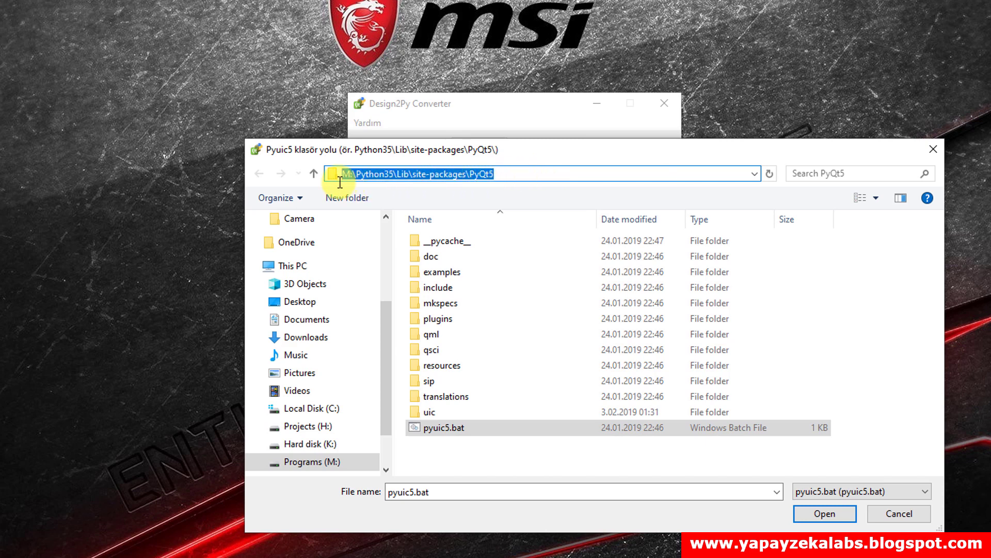
left_click_drag(513, 172, 335, 172)
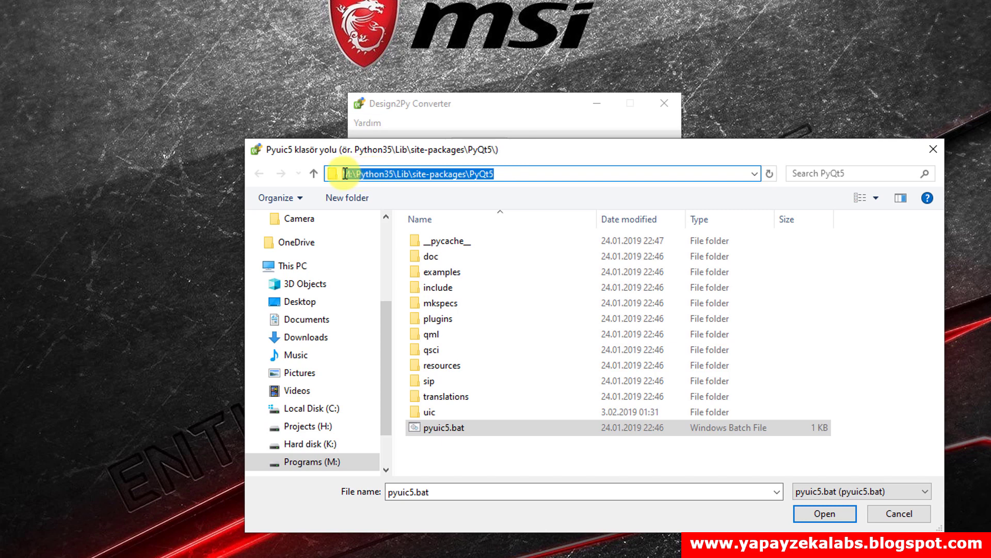
left_click(524, 171)
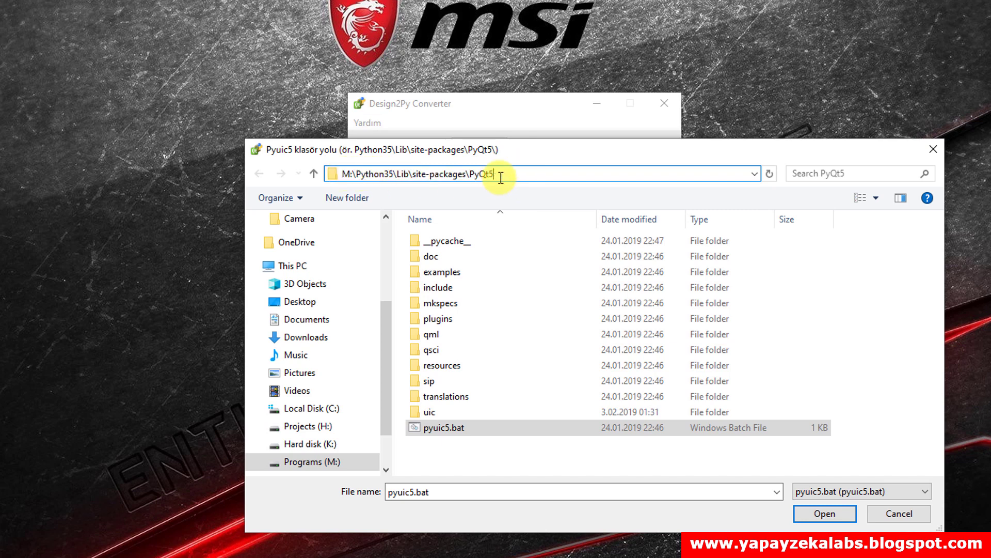
left_click_drag(502, 174, 344, 176)
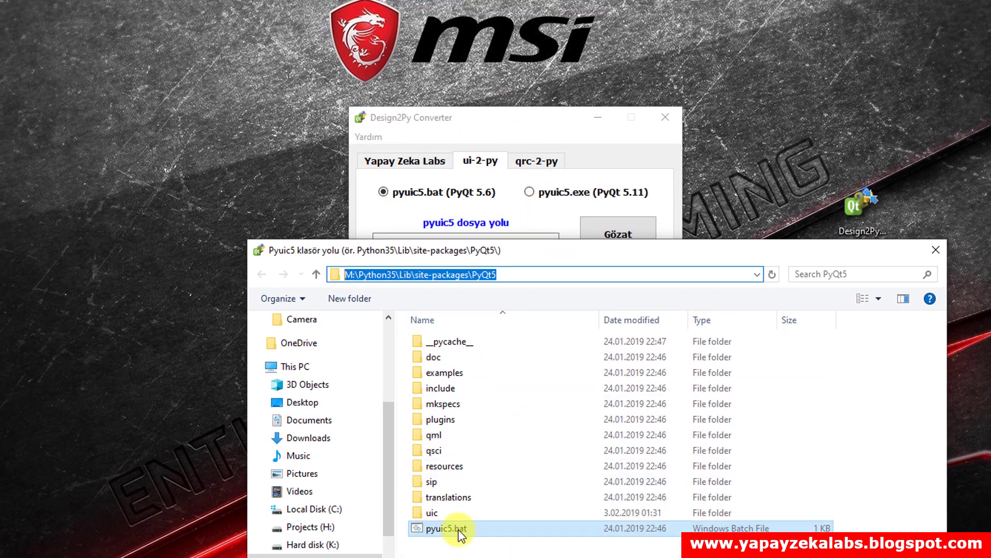
left_click(454, 514)
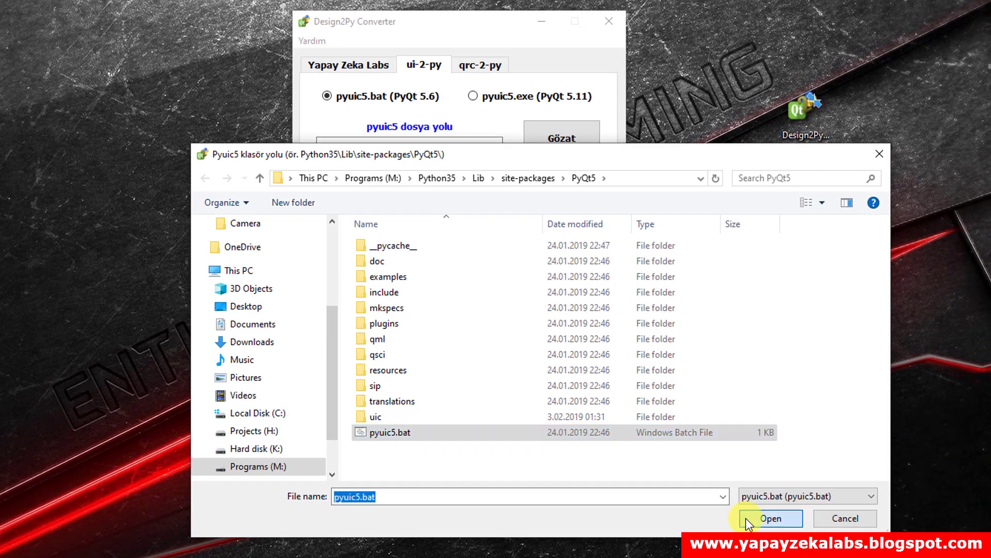
left_click(800, 557)
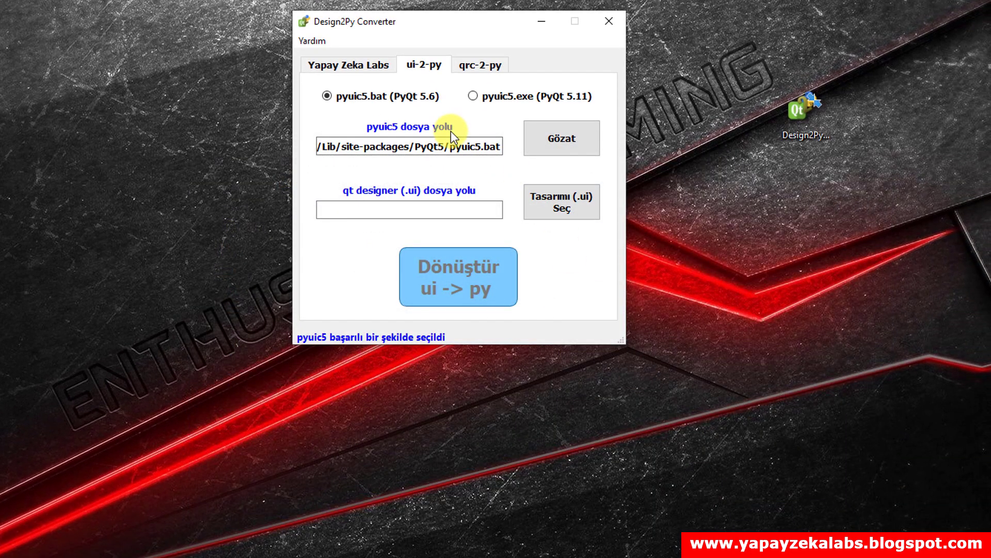
- Choose qt_designer.ui from the ders_13_2 folder as the design file and convert it to Python code
left_click(562, 204)
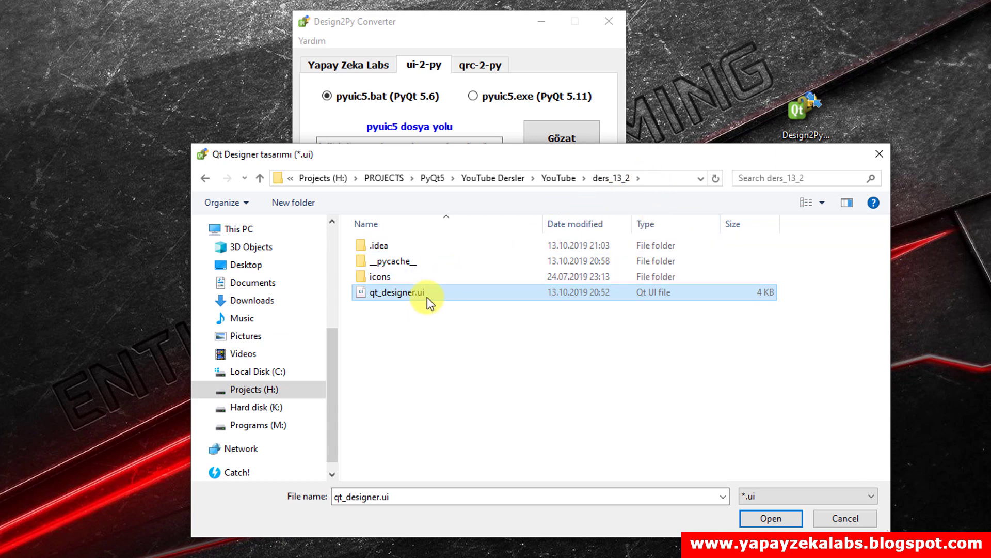
left_click(744, 517)
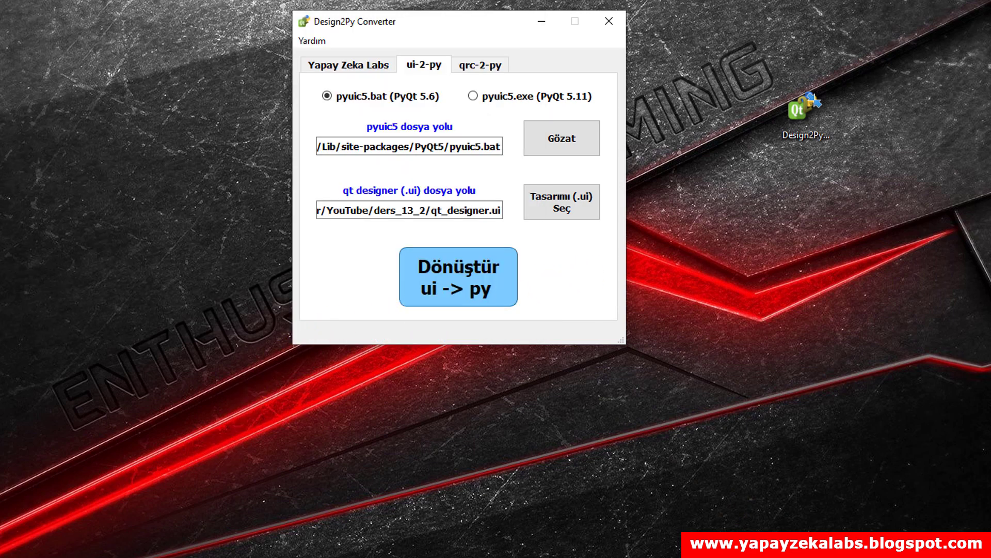
key("alt+Tab")
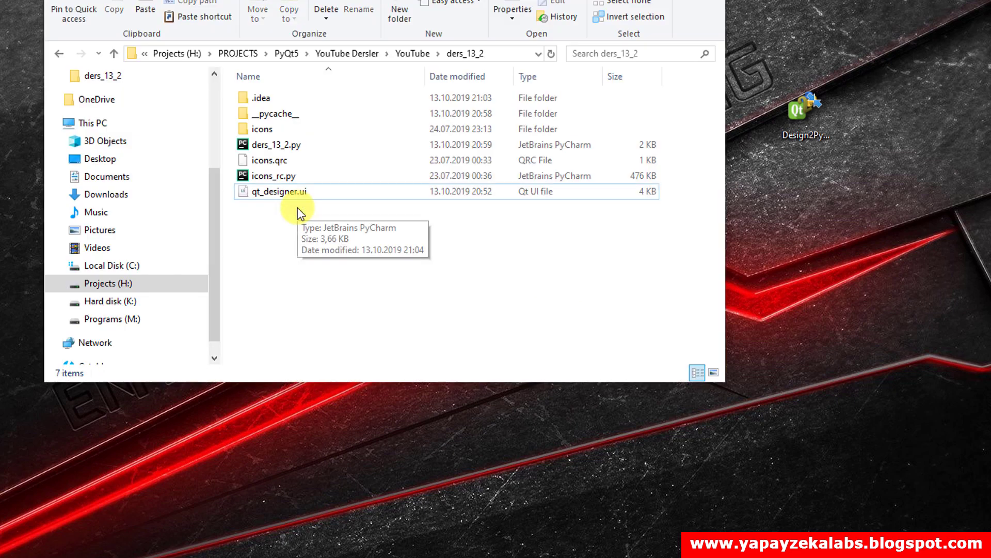
left_click(545, 54)
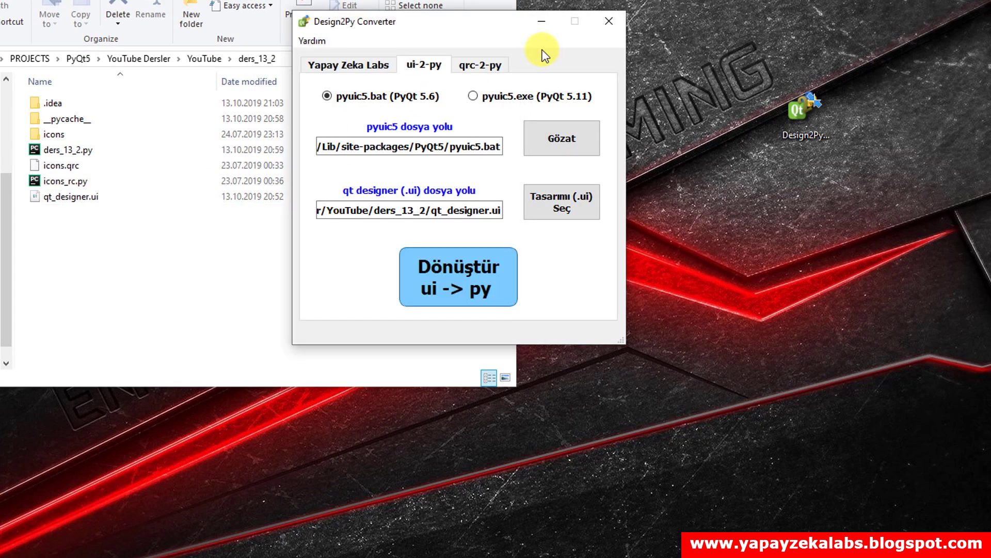
left_click_drag(481, 24, 802, 37)
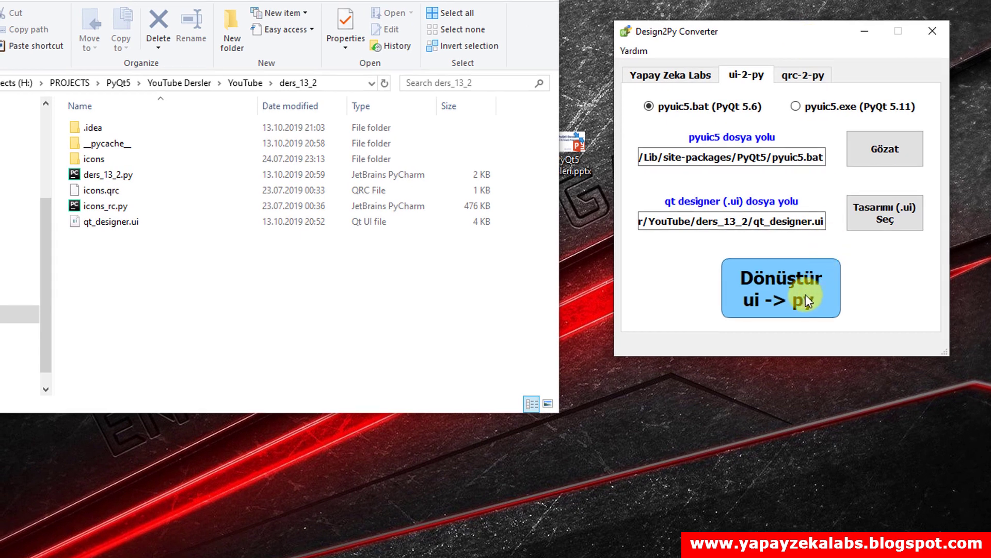
left_click(804, 295)
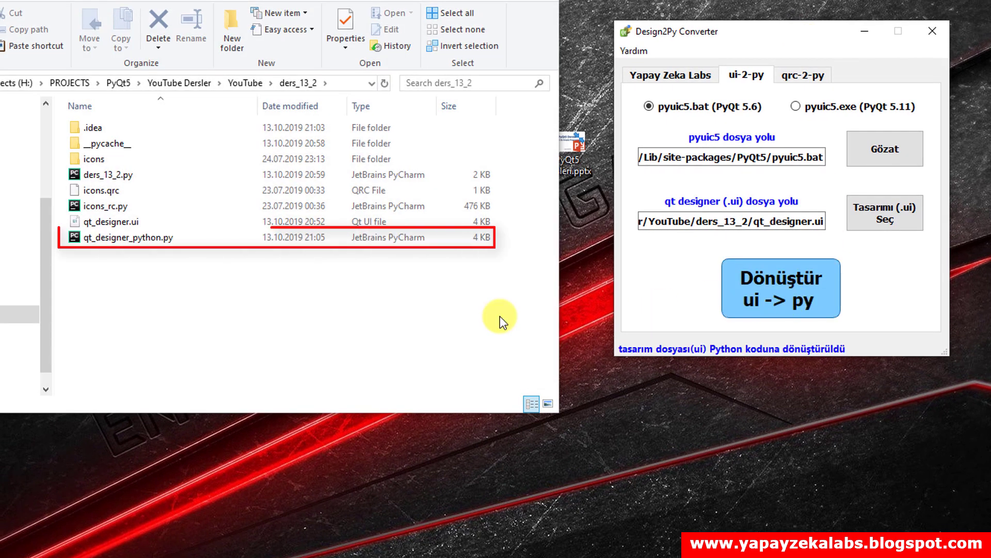
- Examine qt_designer_python.py alongside the source qt_designer.ui in the ders_13_2 folder
left_click(155, 244)
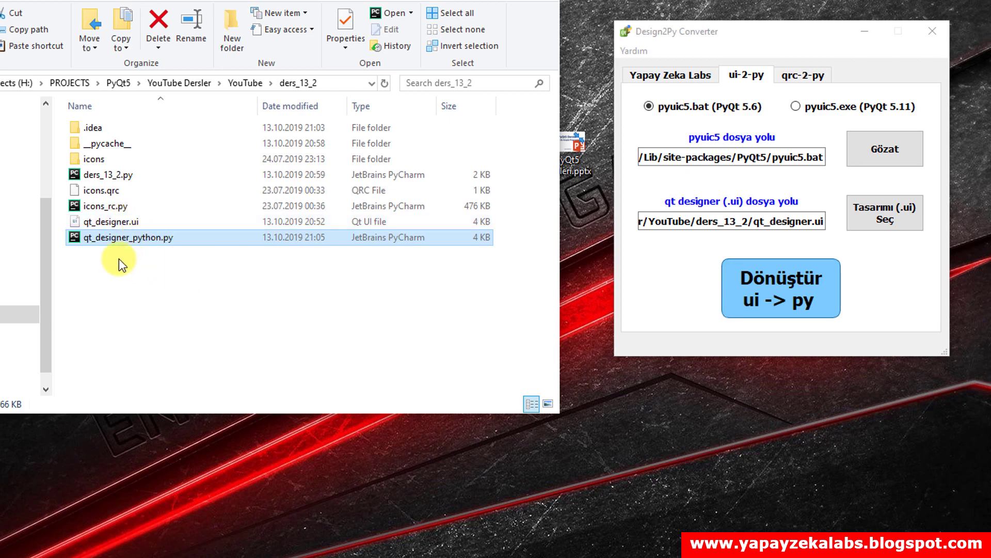
left_click(116, 225)
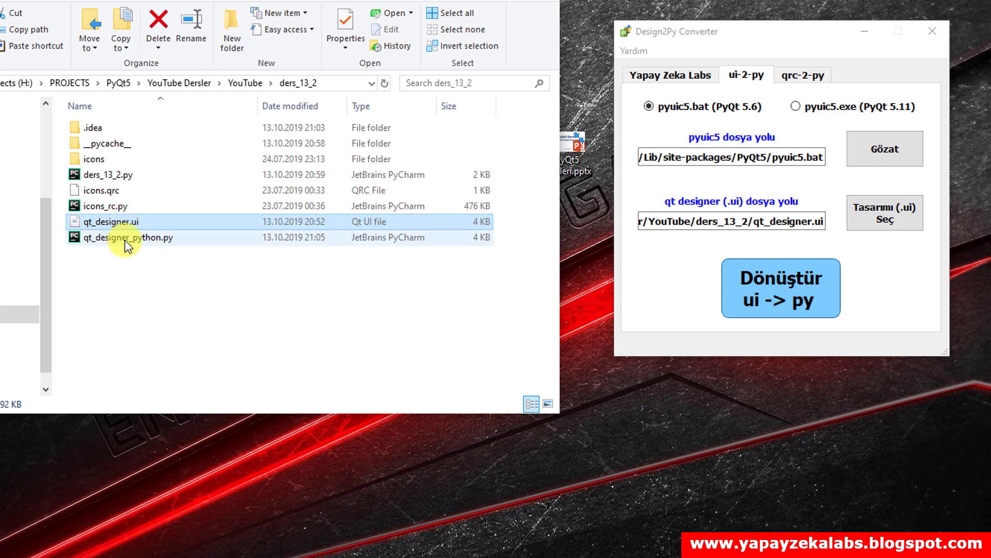
left_click(193, 282)
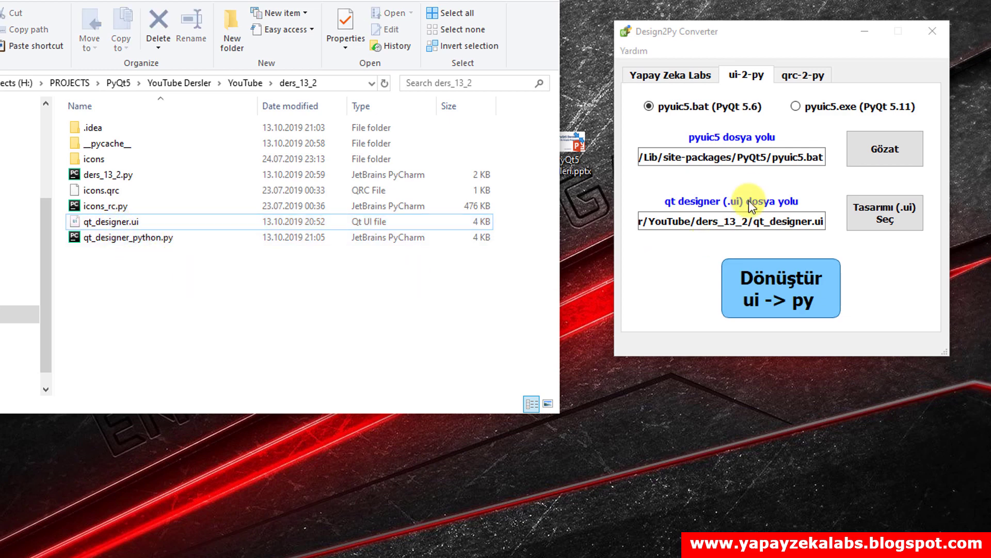
- For the qrc-to-py conversion, set the pyrcc5 path to pyrcc5.exe in M:/Python35/Lib/site-packages/PyQt5
left_click(820, 76)
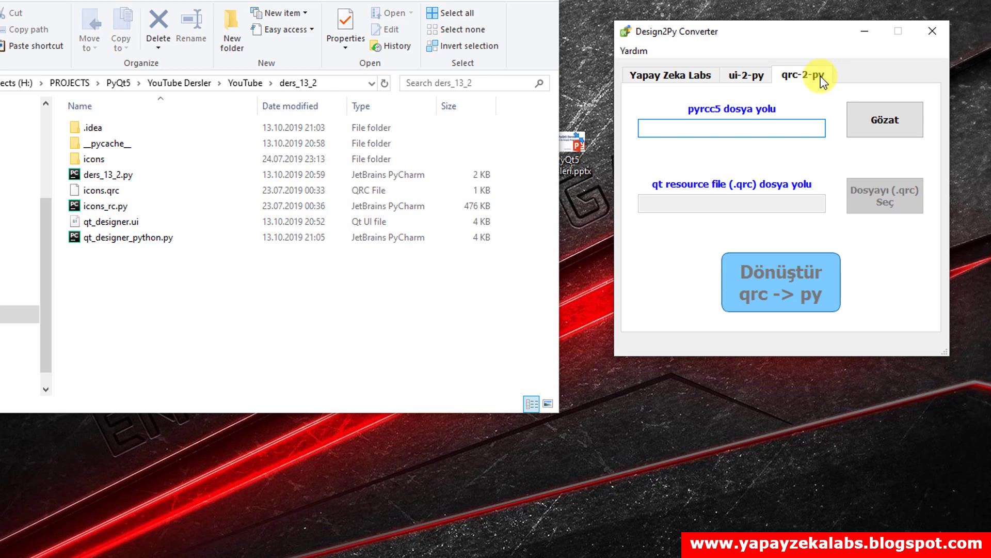
left_click(875, 114)
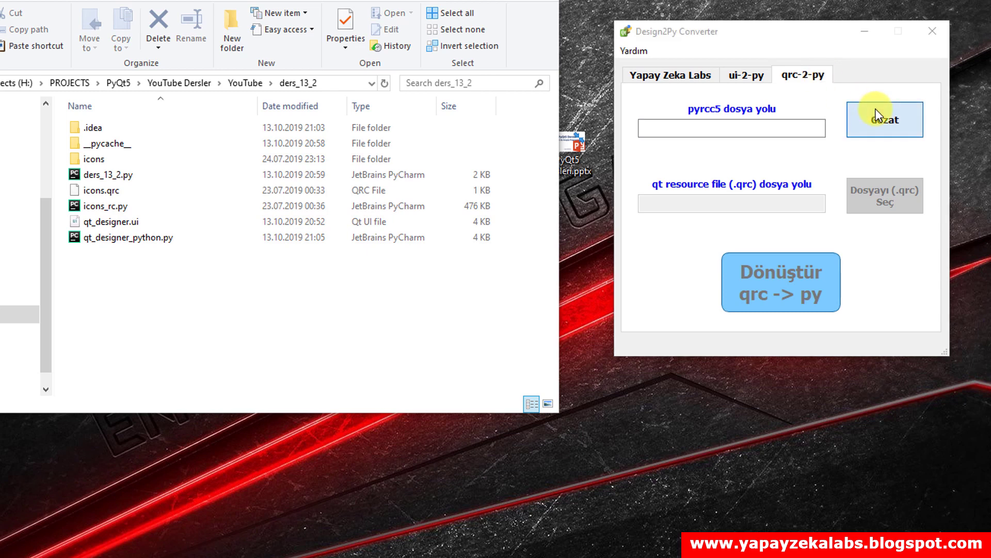
key("Return")
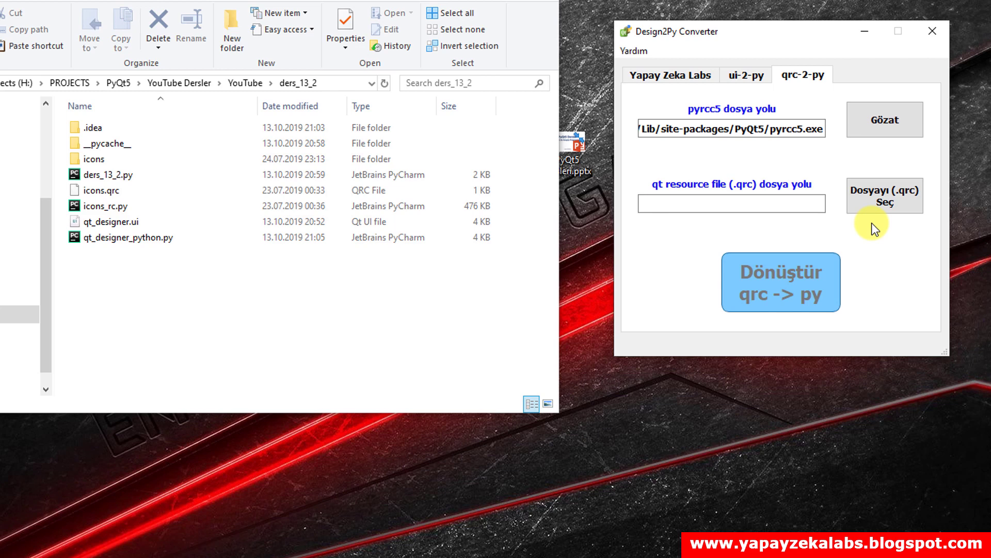
- Examine the resource entries of icons.qrc from the ders_13_2 folder in Notepad++, and close the editor
left_click(119, 193)
right_click(120, 196)
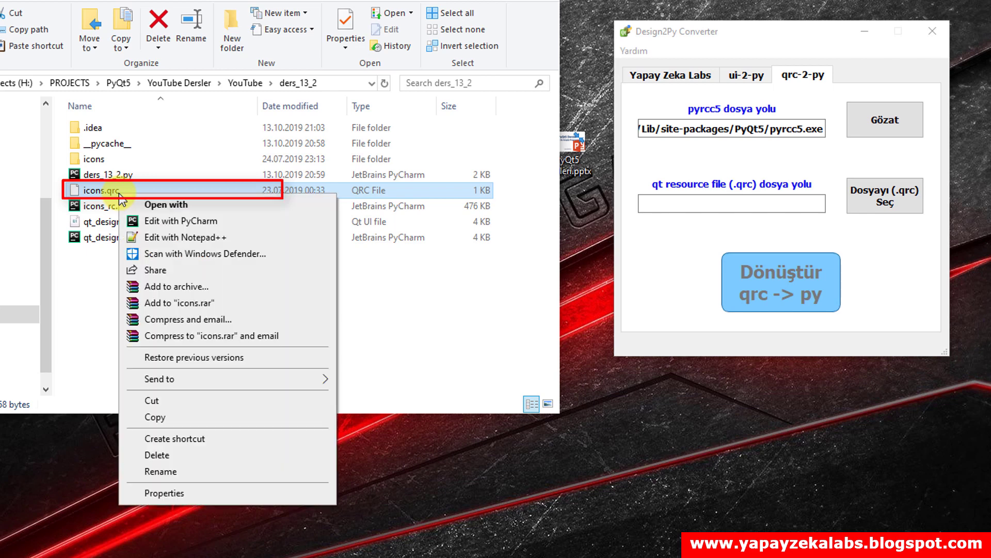
left_click(155, 238)
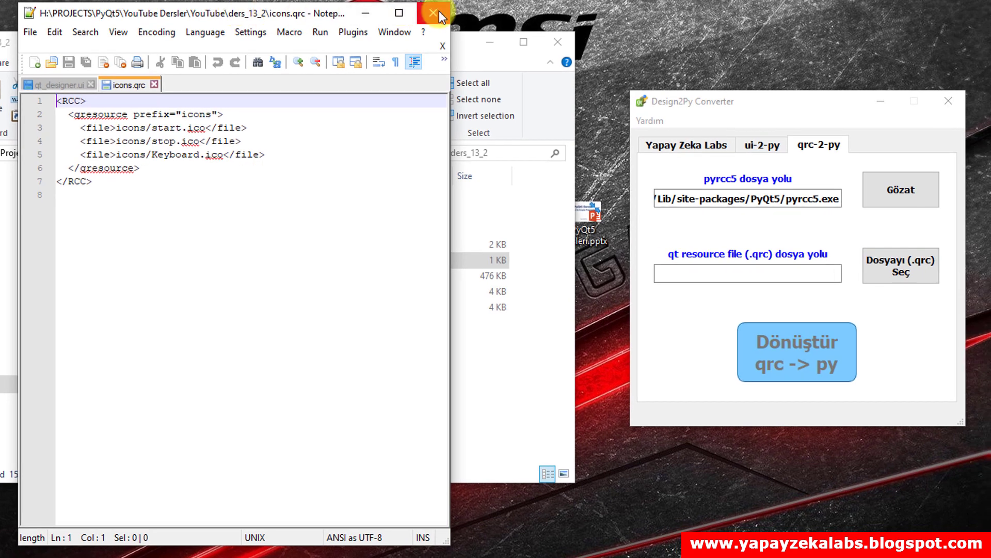
left_click(433, 12)
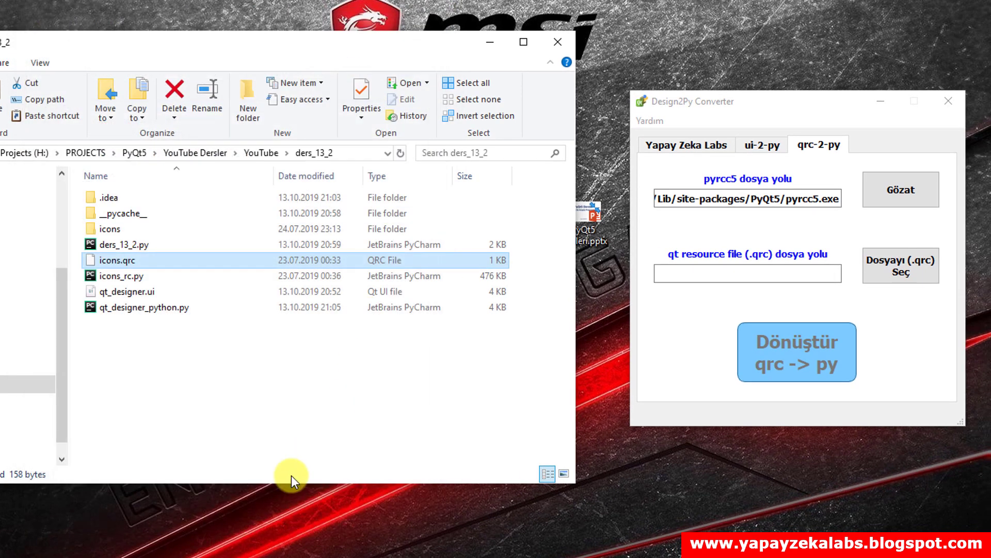
- Inspect the existing icons_rc.py in Notepad++, close it, and delete the file from the ders_13_2 folder
right_click(128, 278)
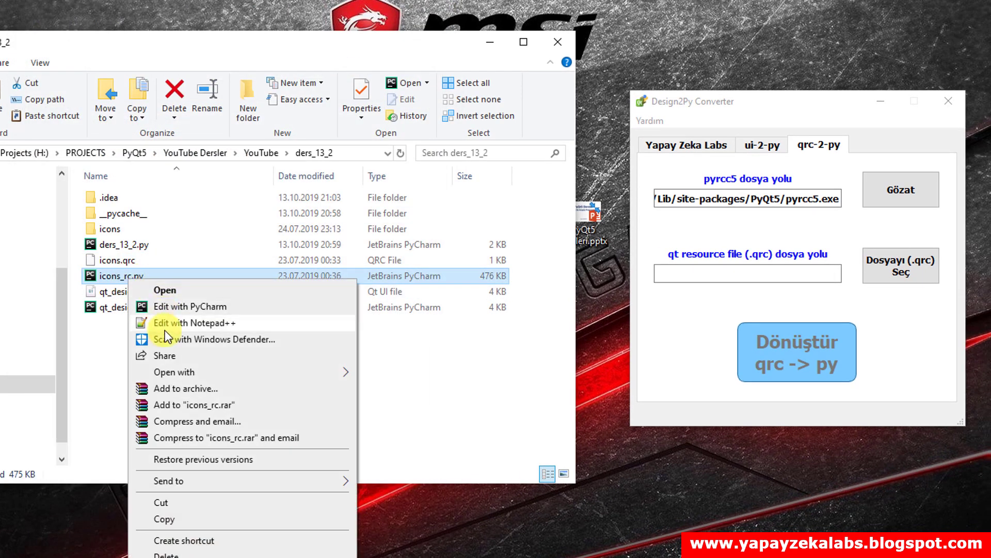
left_click(168, 325)
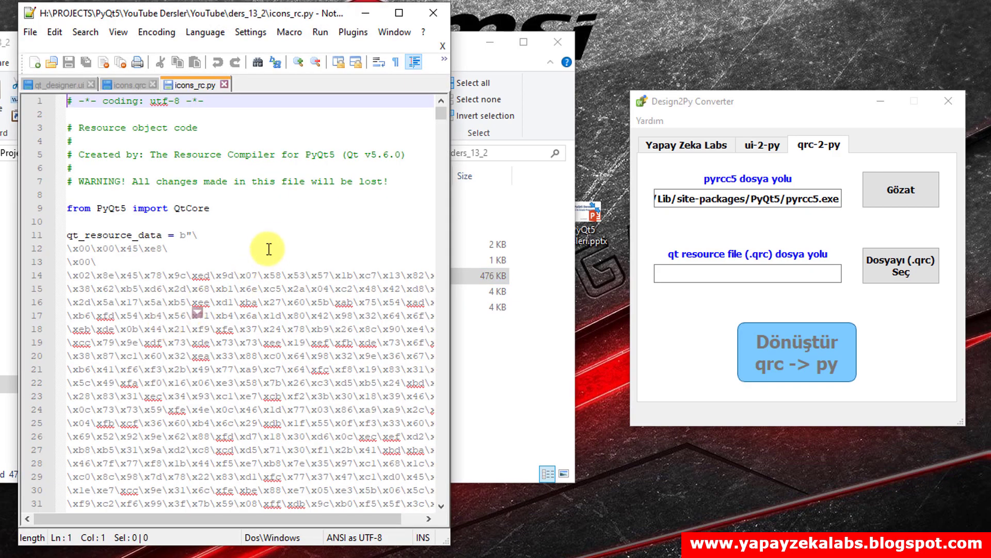
scroll(269, 242, "down", 6)
left_click_drag(438, 120, 428, 101)
key("alt+F4")
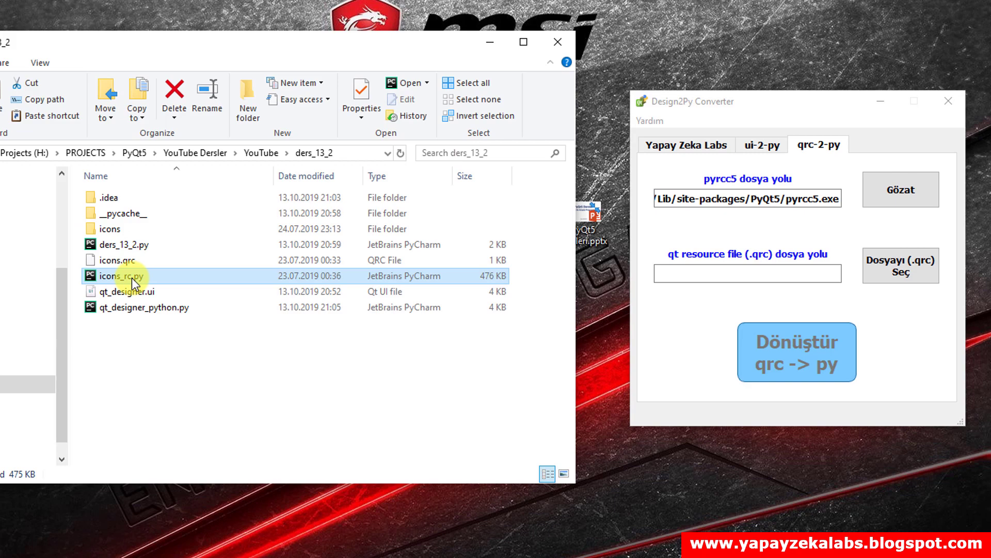
key("Delete")
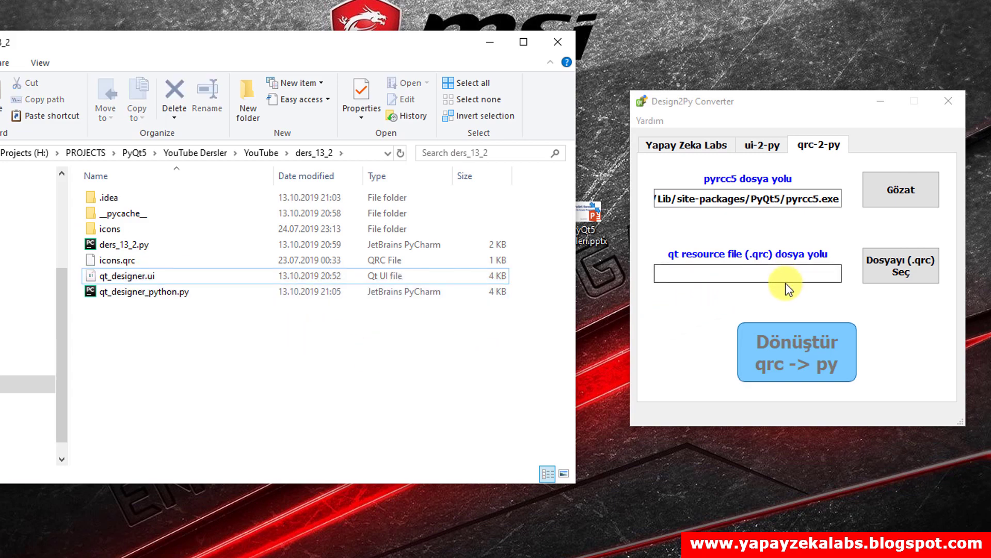
- Choose icons.qrc from the ders_13_2 folder as the Qt resource file and convert it to Python code
left_click(868, 276)
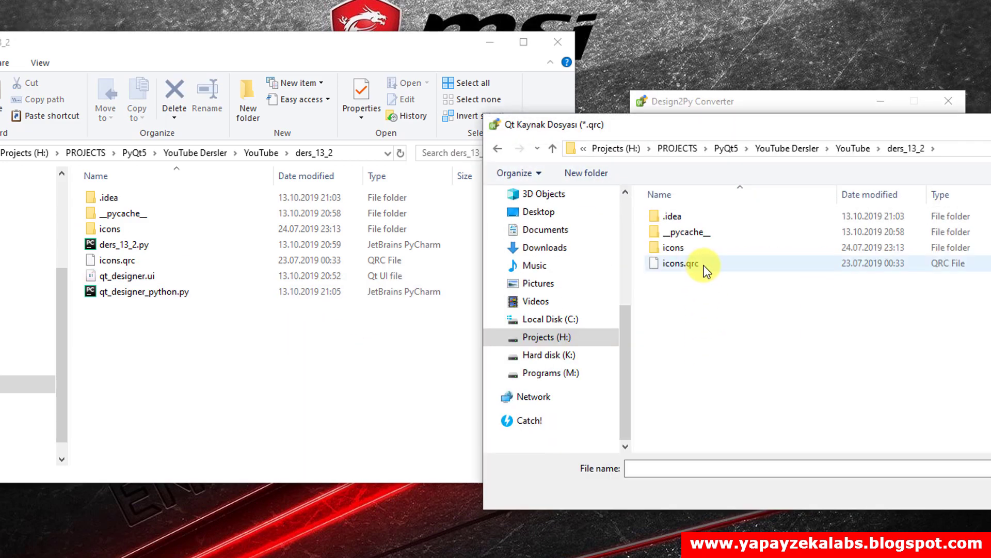
left_click(704, 266)
left_click(990, 495)
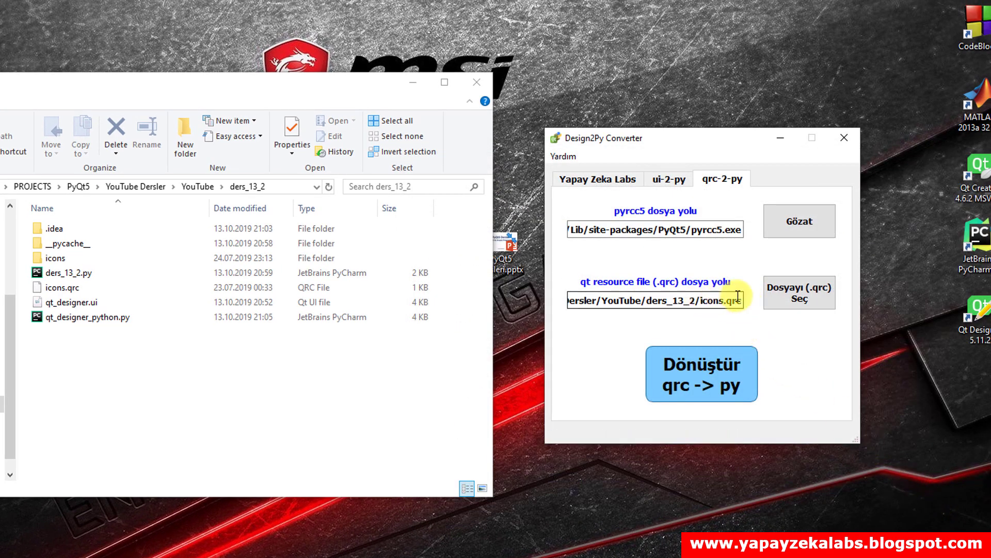
left_click(702, 372)
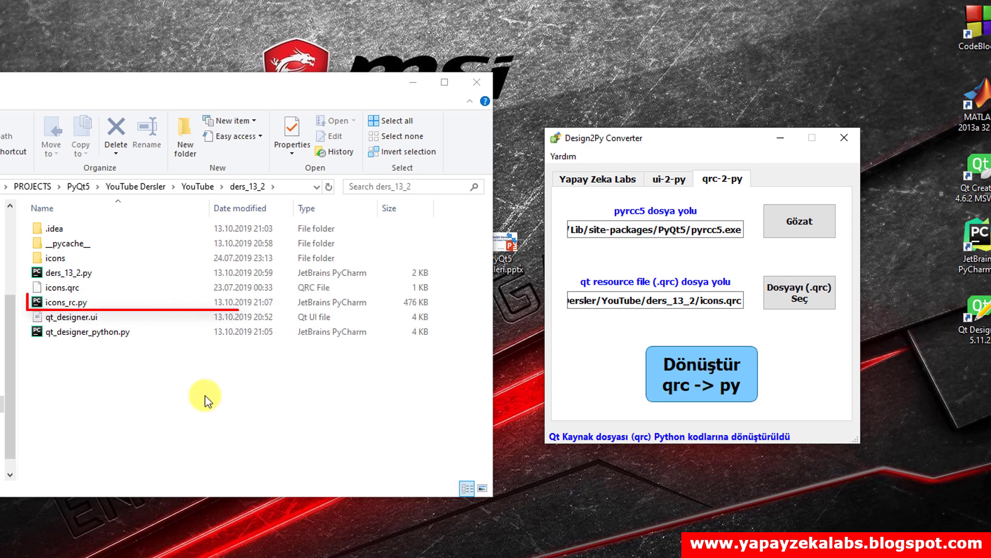
left_click(205, 396)
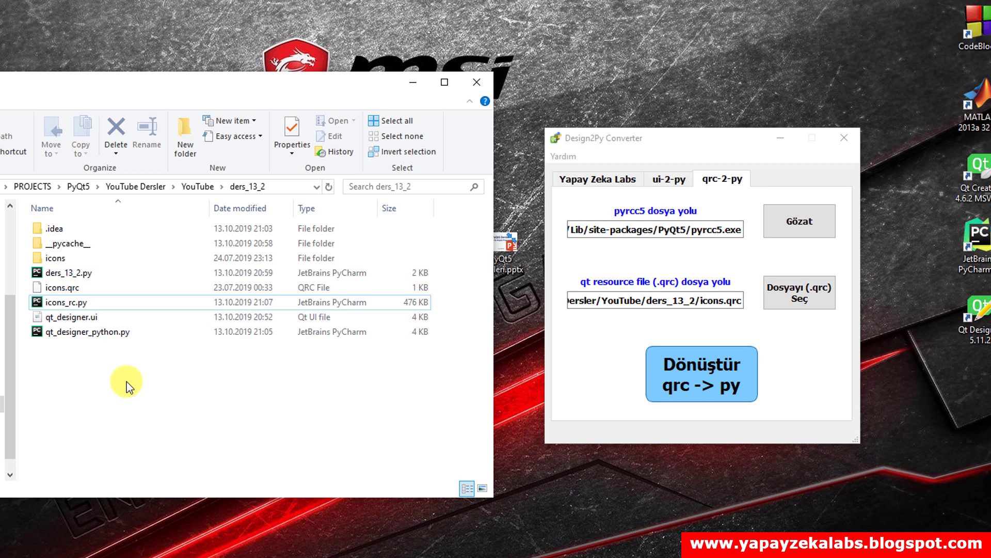
- Widen the Design2Py Converter window to fit longer file paths and place it beside the ders_13_2 folder window
left_click(730, 140)
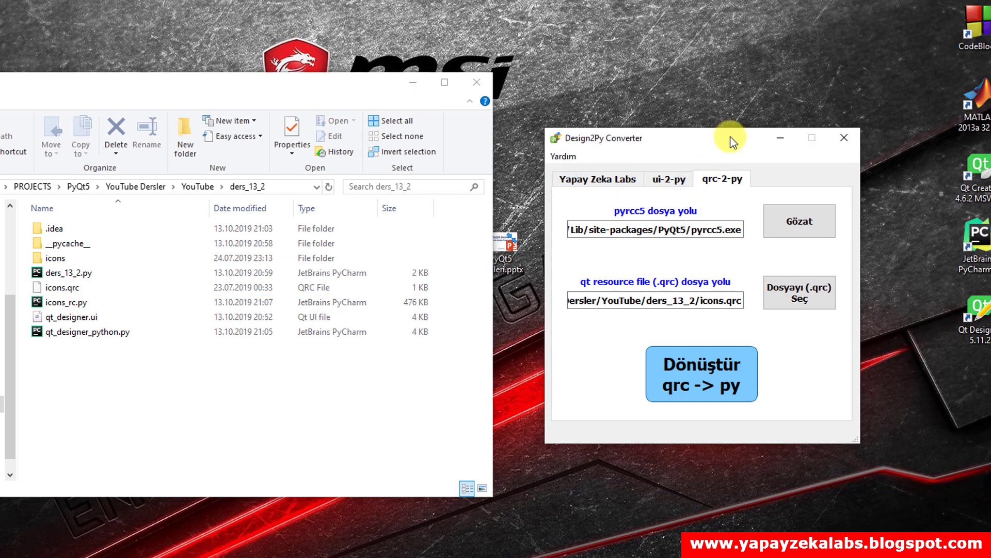
left_click_drag(860, 279, 989, 331)
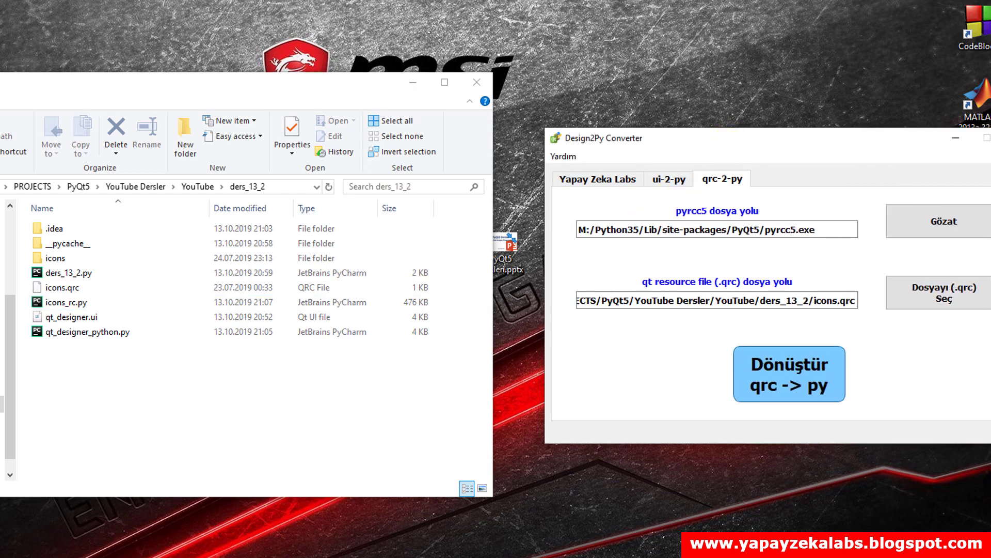
left_click_drag(728, 148, 678, 92)
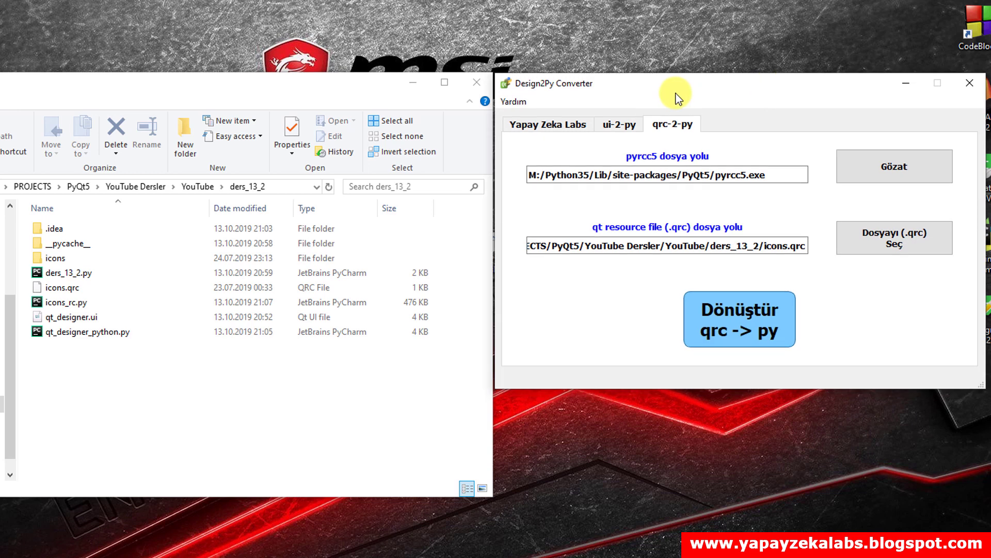
- Review the ui-2-py conversion settings alongside the qrc-2-py ones in Design2Py Converter
left_click(624, 127)
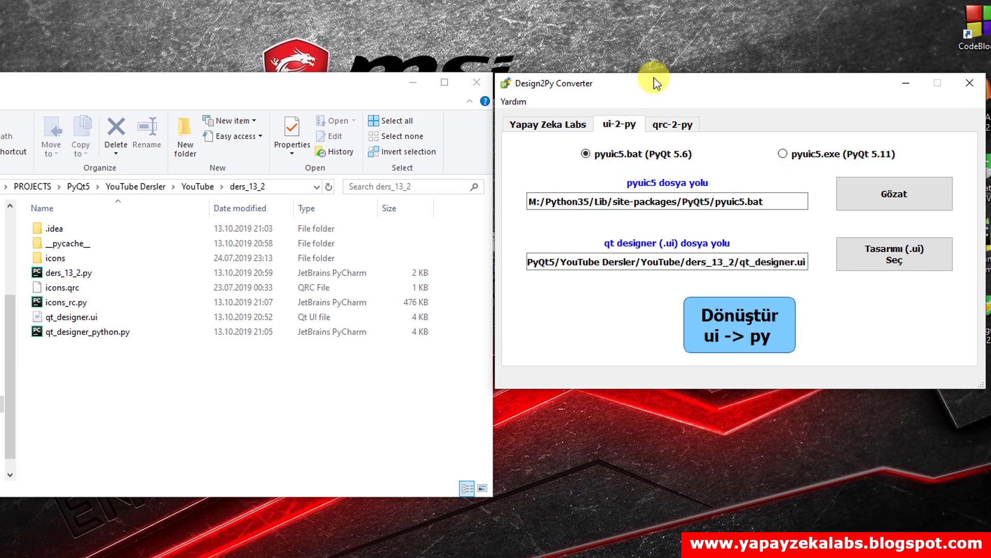
left_click(678, 122)
left_click(635, 124)
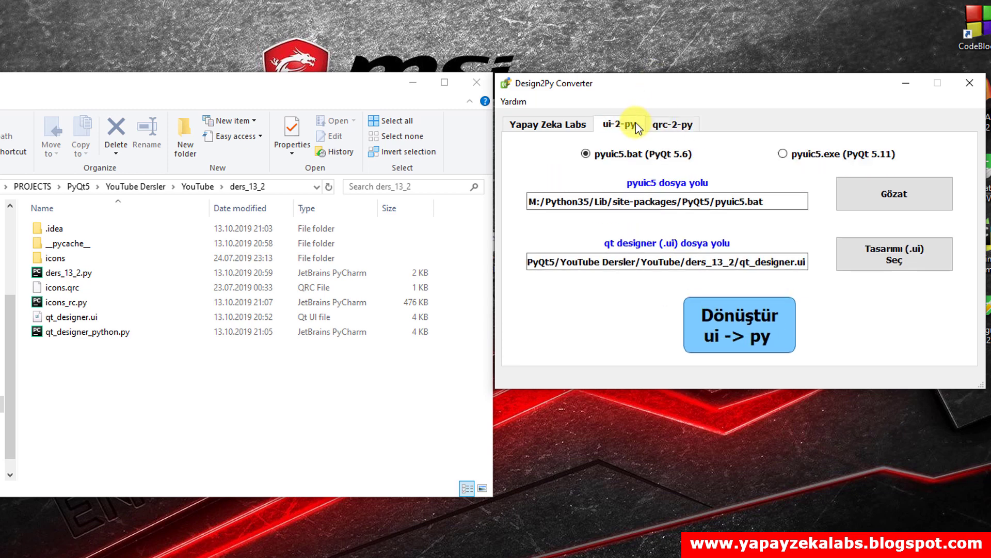